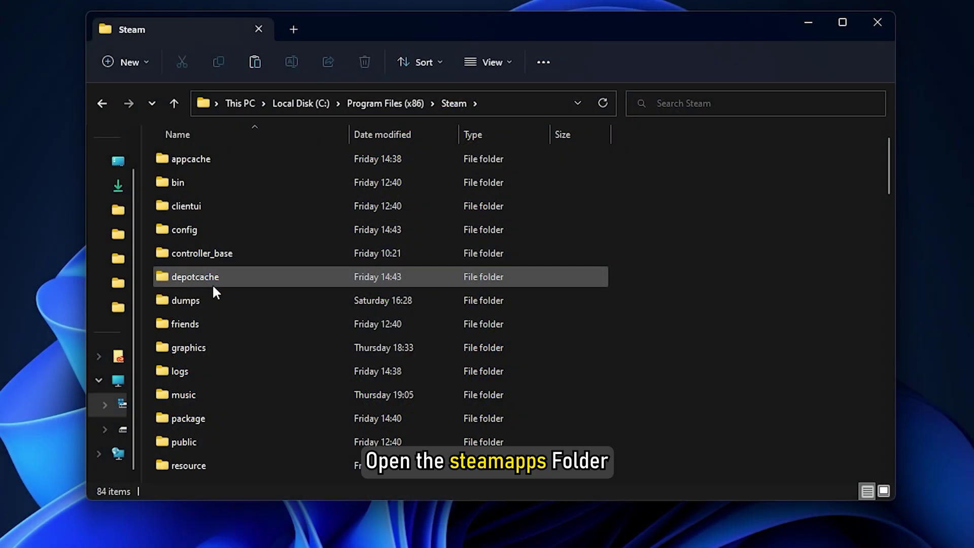
pyautogui.scroll(-2, 214, 284)
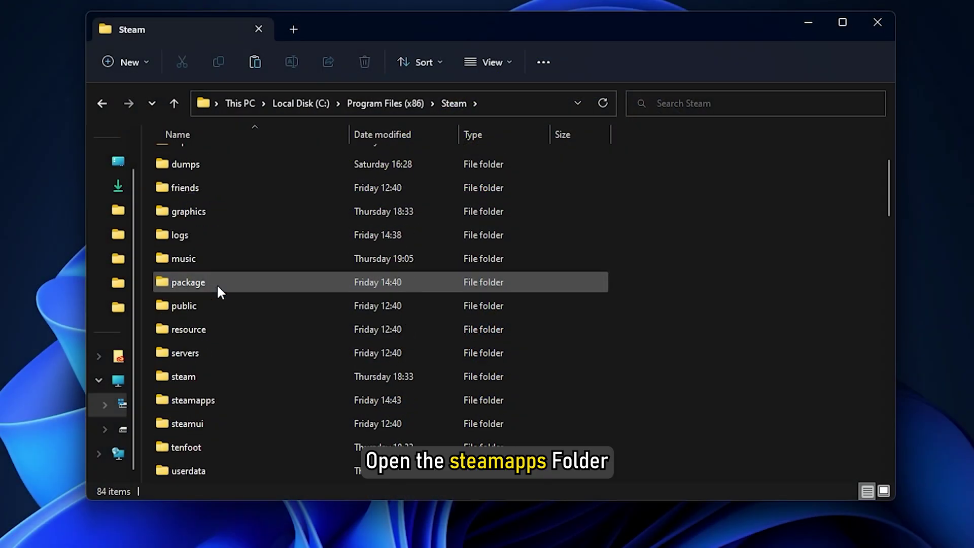
pyautogui.scroll(-1, 217, 289)
# - Inside steamapps, rename the downloading folder to downloadingNEW
pyautogui.doubleClick(215, 328)
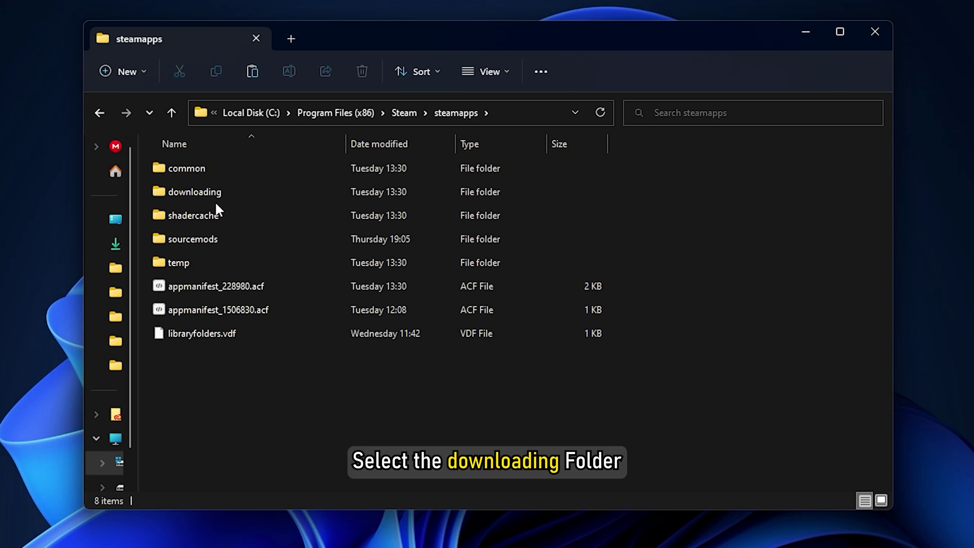
pyautogui.click(221, 194)
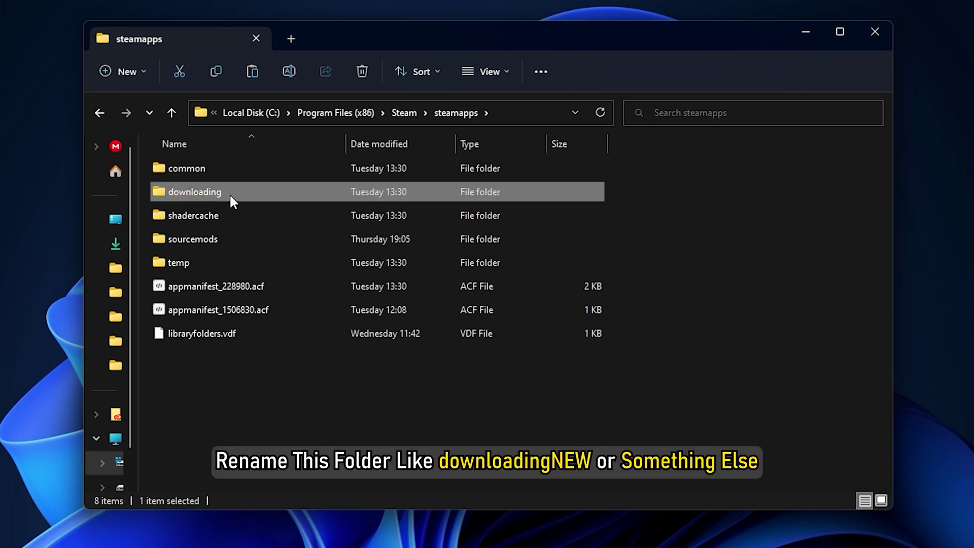
pyautogui.press('F2')
pyautogui.write('N')
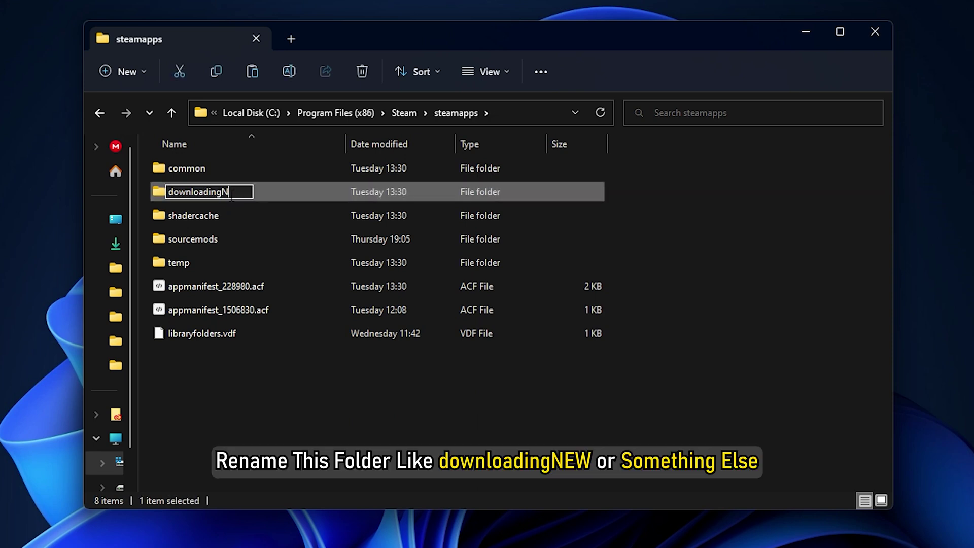
pyautogui.write('EW')
pyautogui.press('Return')
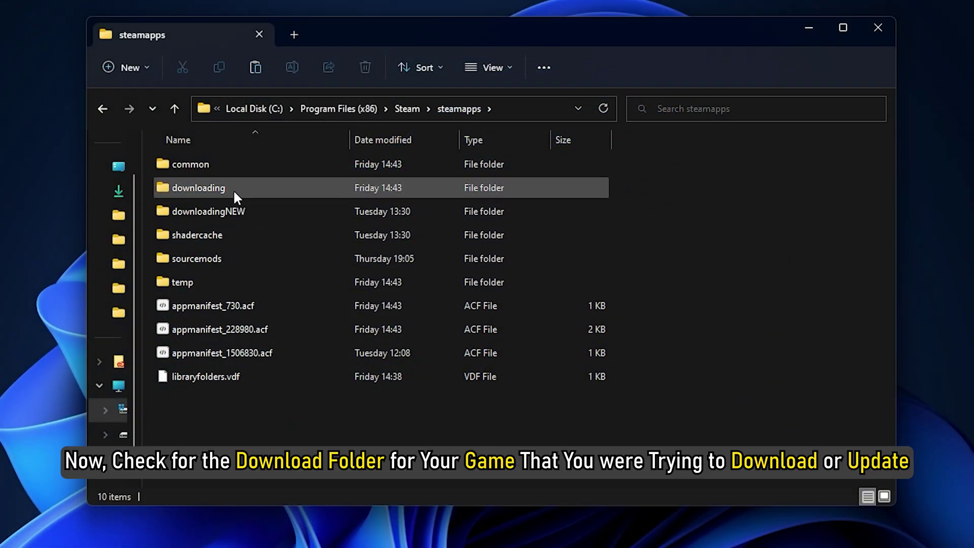
# - Permanently delete folder 730 inside the downloading folder, leaving it empty
pyautogui.doubleClick(233, 190)
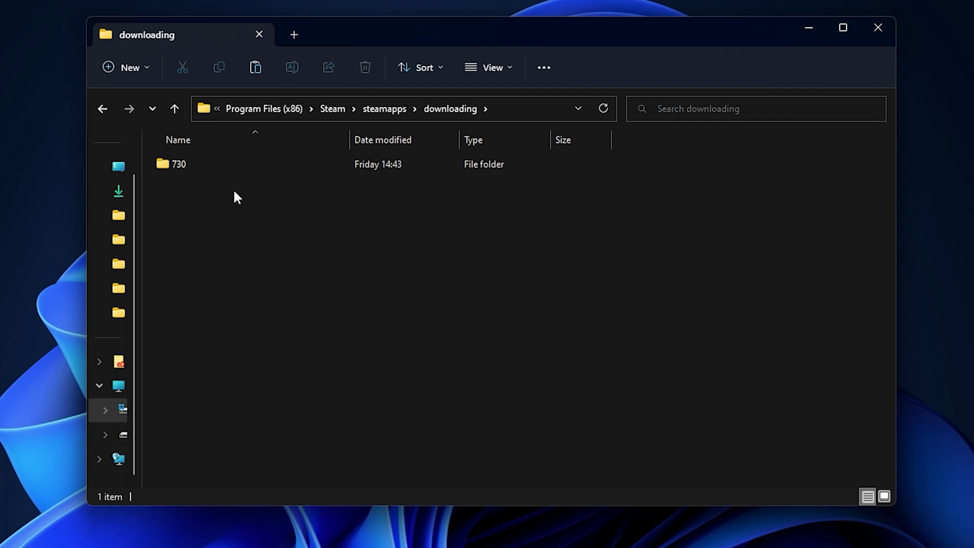
pyautogui.click(211, 166)
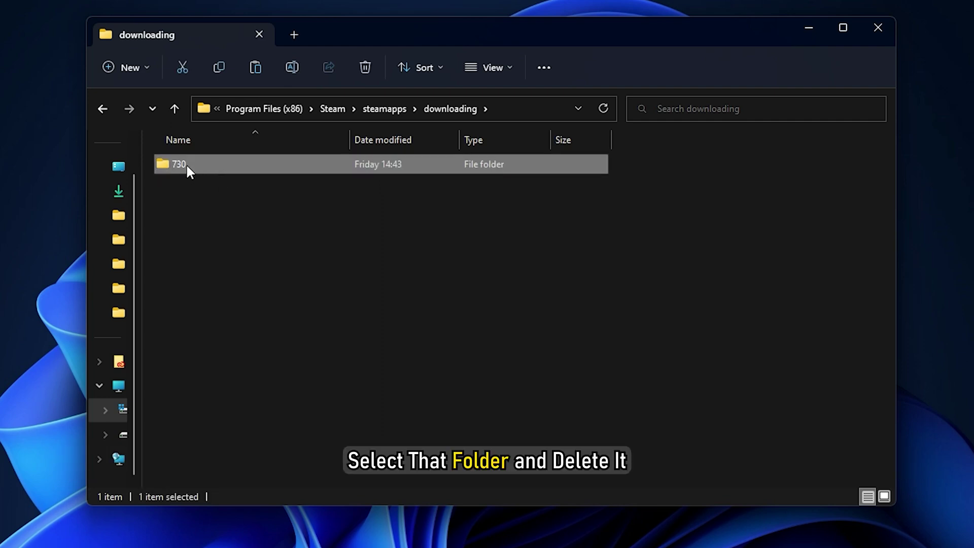
pyautogui.rightClick(186, 164)
pyautogui.click(331, 183)
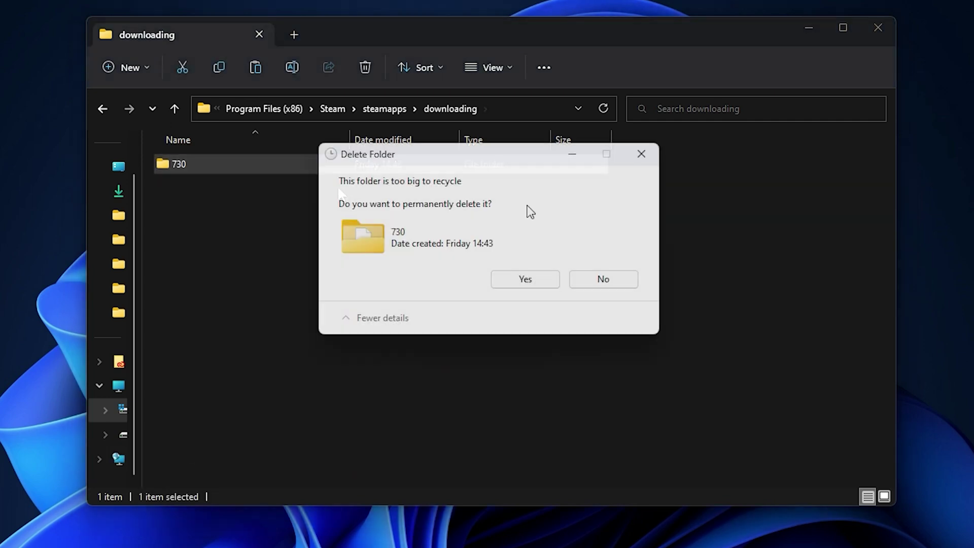
pyautogui.click(538, 280)
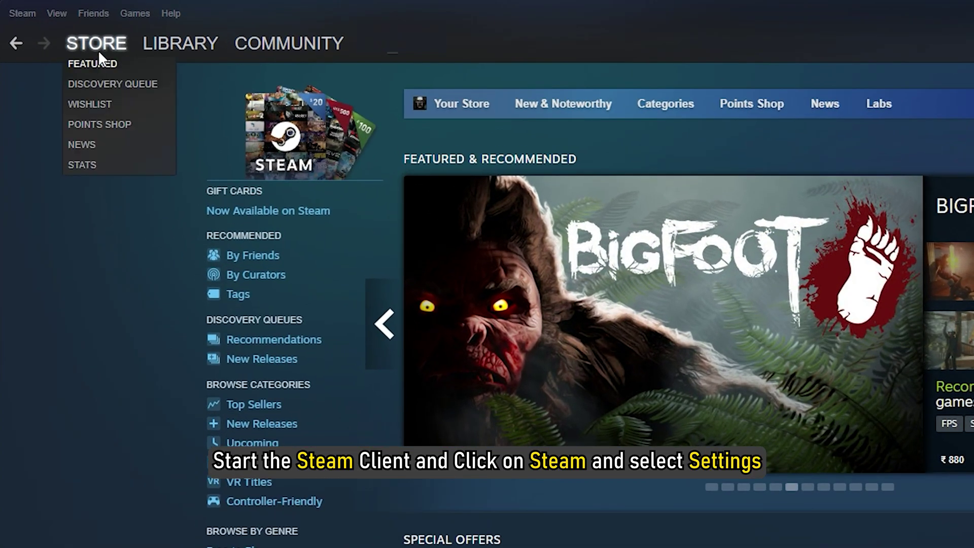
# - Add a new Steam library folder on Local Drive (E:) via Downloads settings' storage manager
pyautogui.click(25, 13)
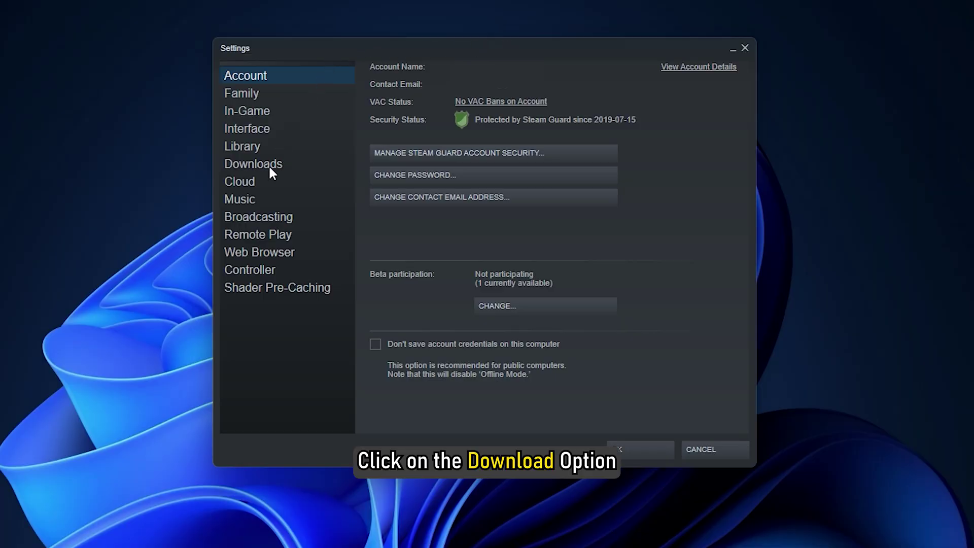
pyautogui.click(269, 164)
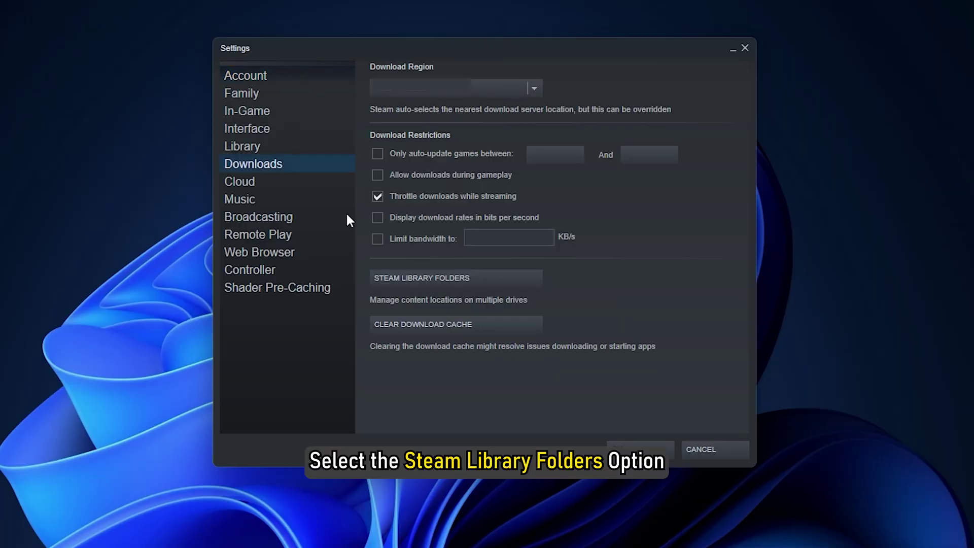
pyautogui.click(488, 276)
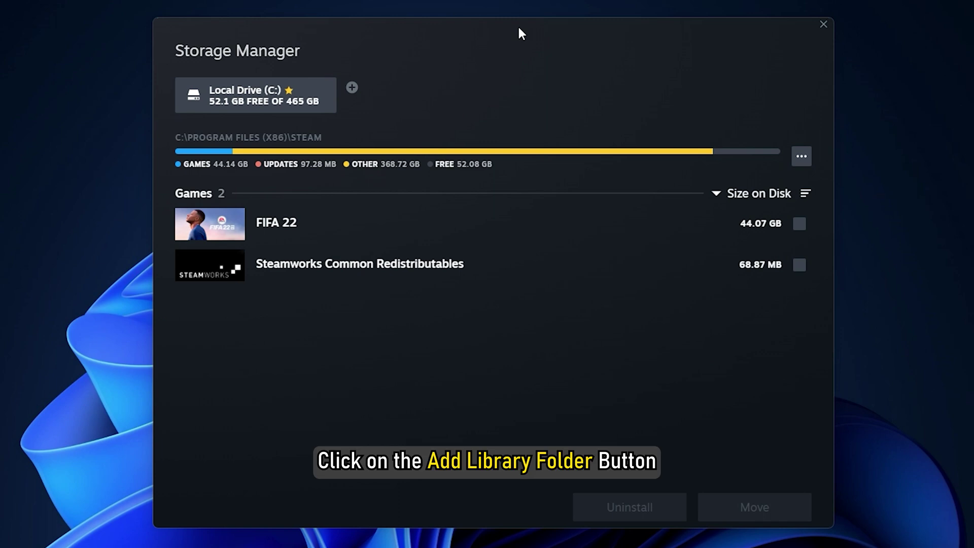
pyautogui.click(352, 89)
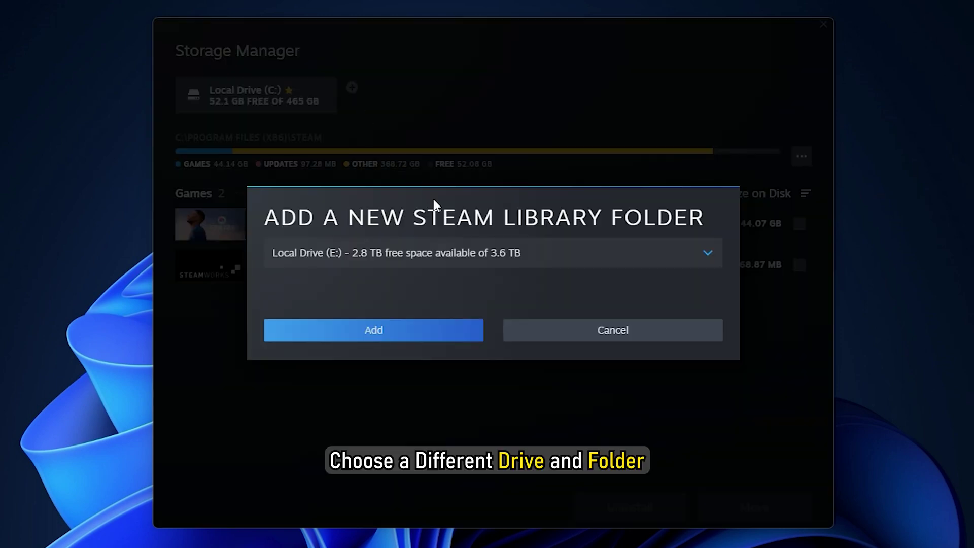
pyautogui.click(479, 257)
pyautogui.click(452, 289)
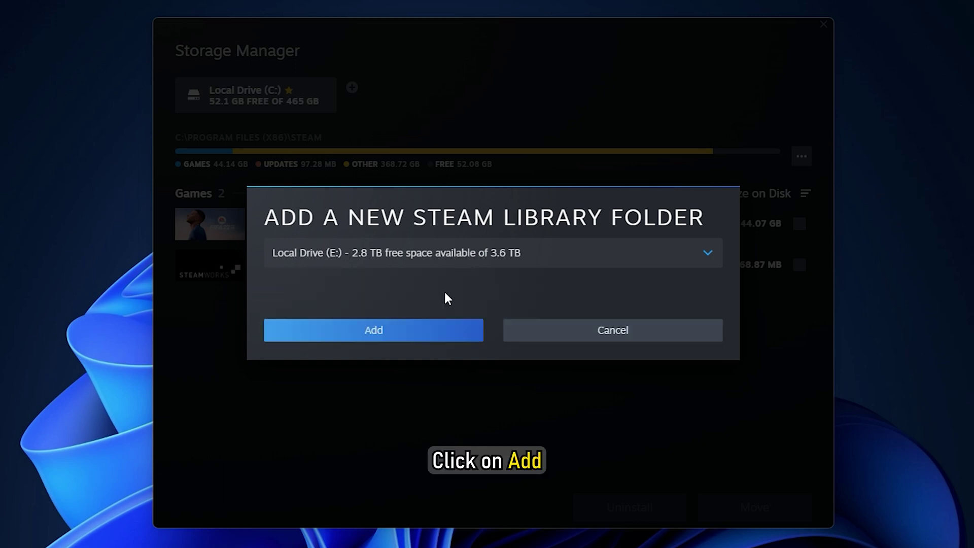
pyautogui.click(383, 338)
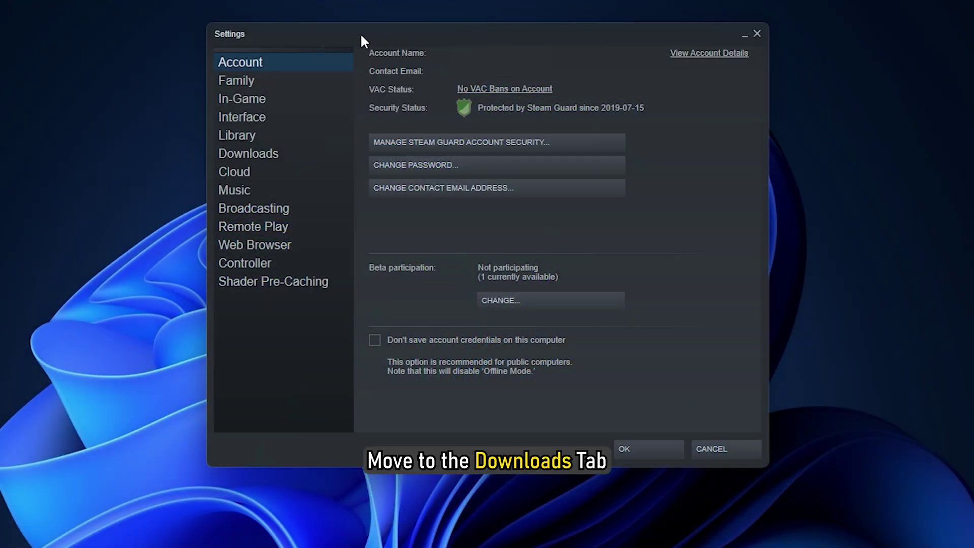
# - Clear Steam's download cache from the Downloads settings and confirm
pyautogui.click(269, 154)
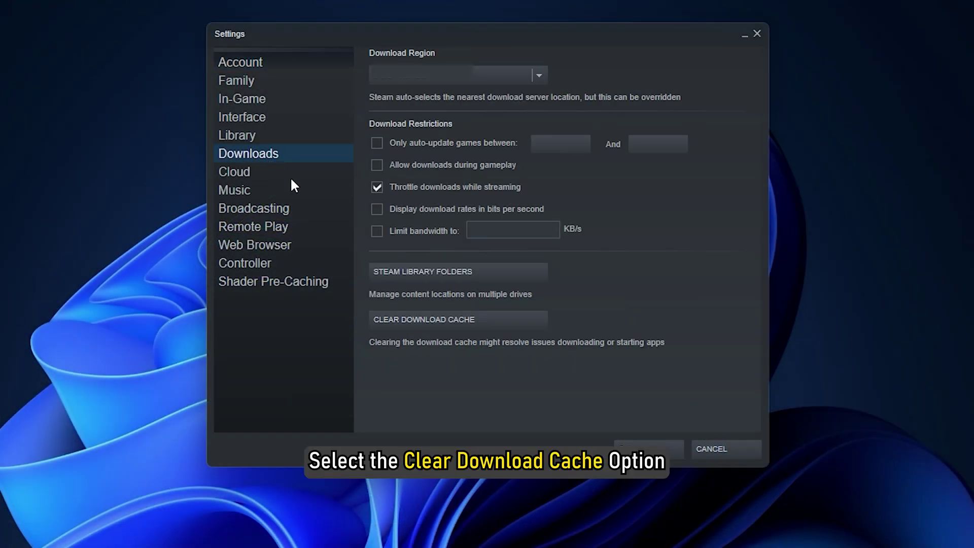
pyautogui.click(488, 313)
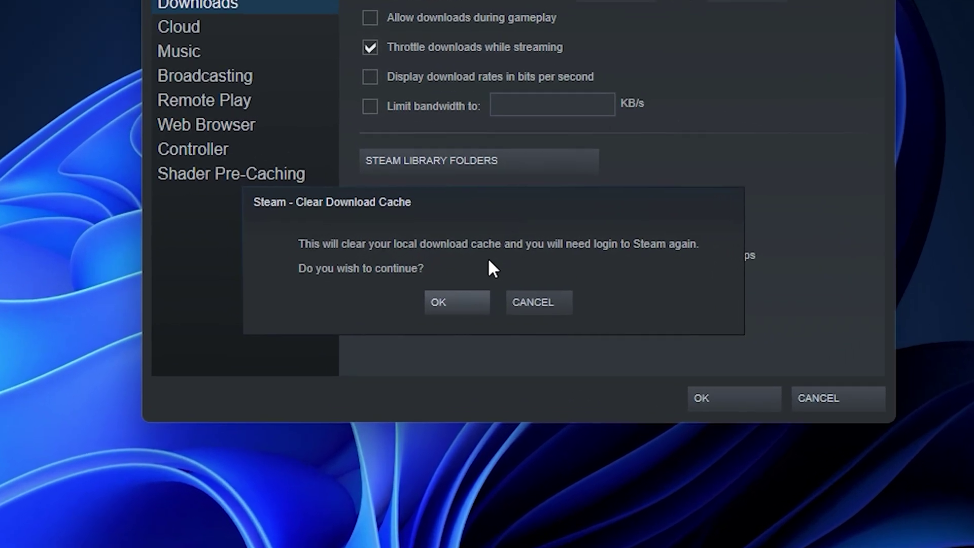
pyautogui.click(460, 302)
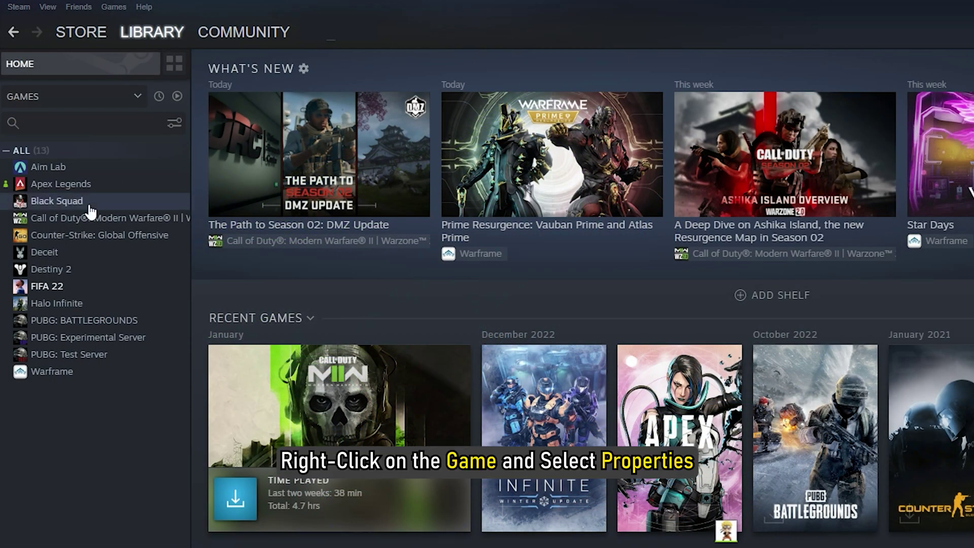
# - Verify integrity of FIFA 22's game files from its Local Files properties
pyautogui.rightClick(55, 290)
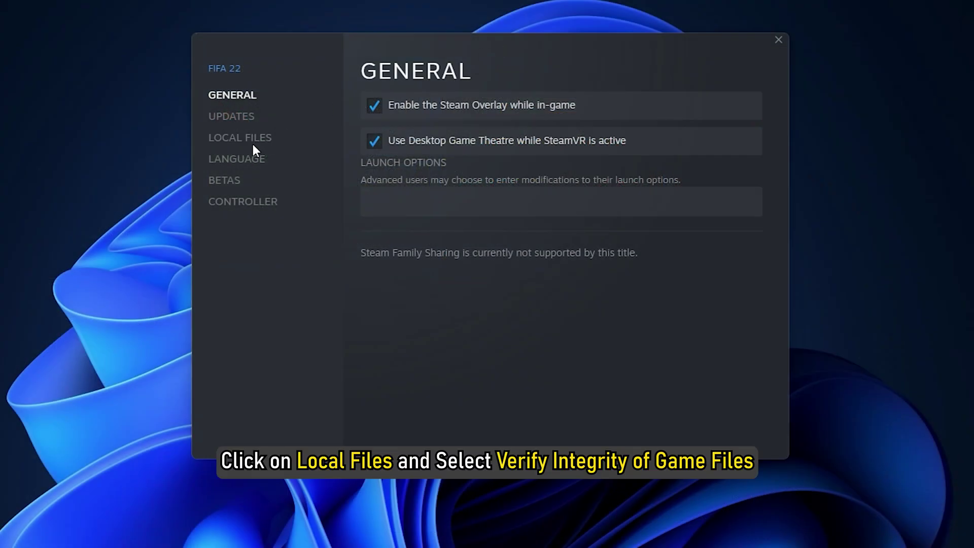
pyautogui.click(252, 141)
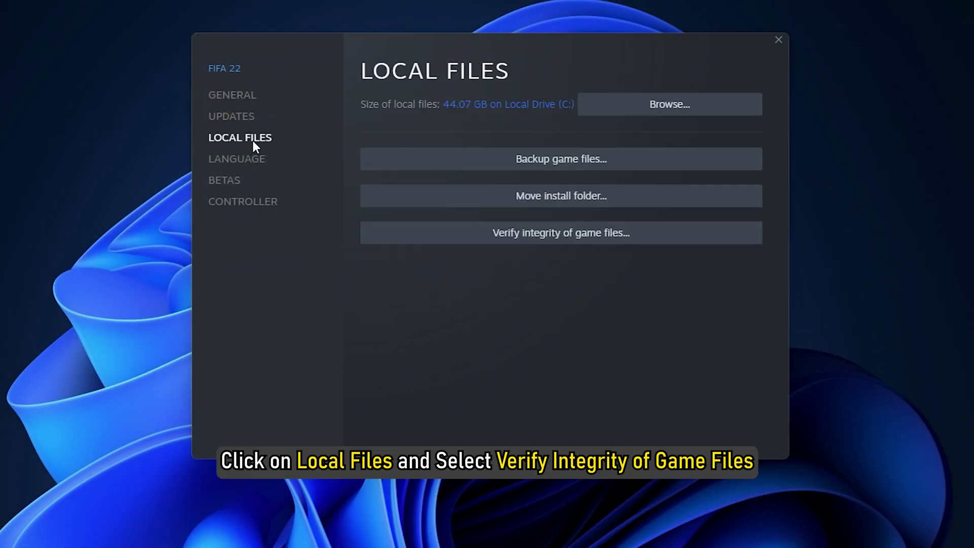
pyautogui.click(639, 239)
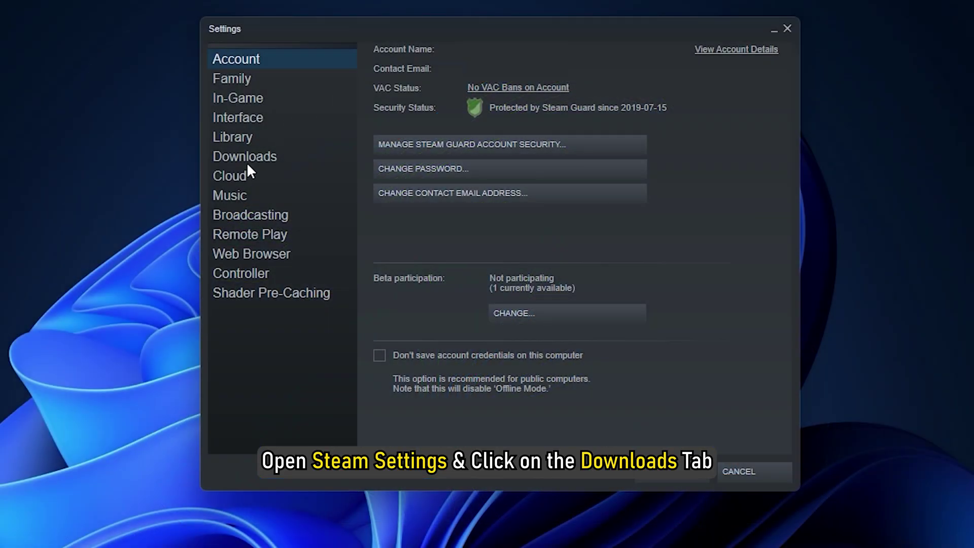
# - Repair the C:\Program Files (x86)\Steam library folder, allowing the UAC prompt and closing the report
pyautogui.click(248, 164)
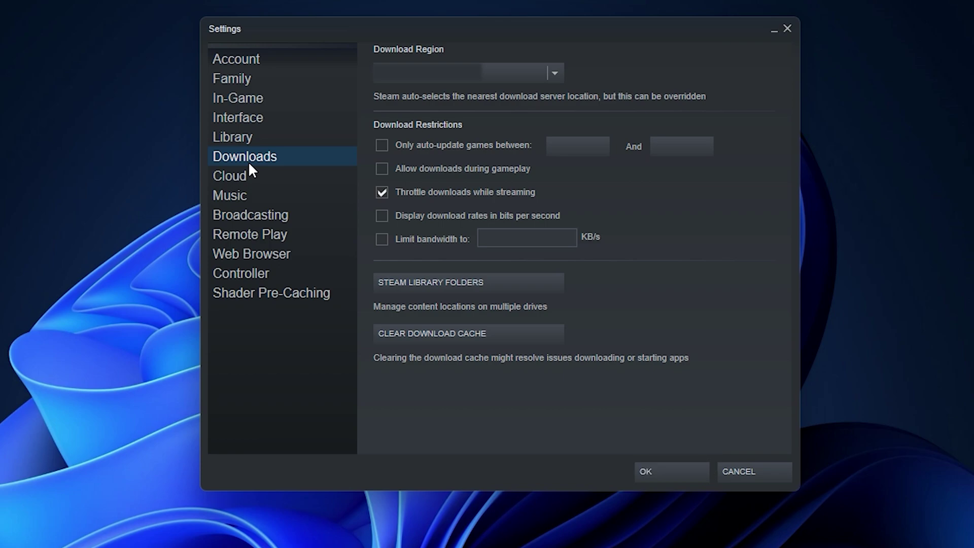
pyautogui.click(485, 281)
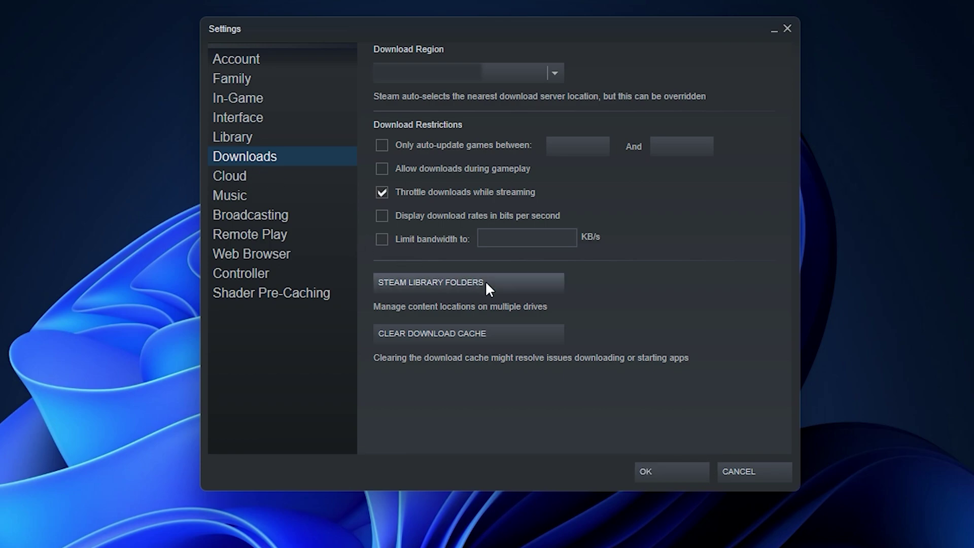
pyautogui.click(800, 161)
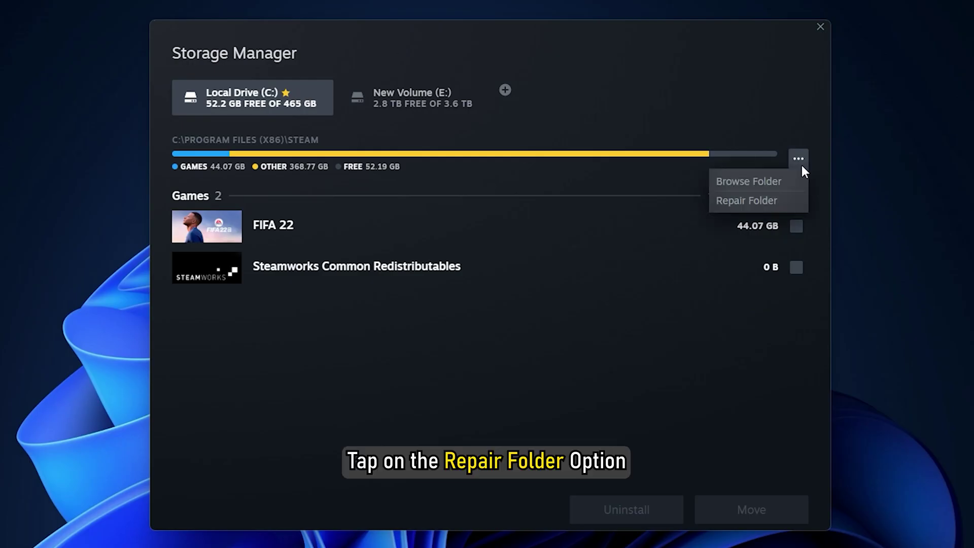
pyautogui.click(779, 200)
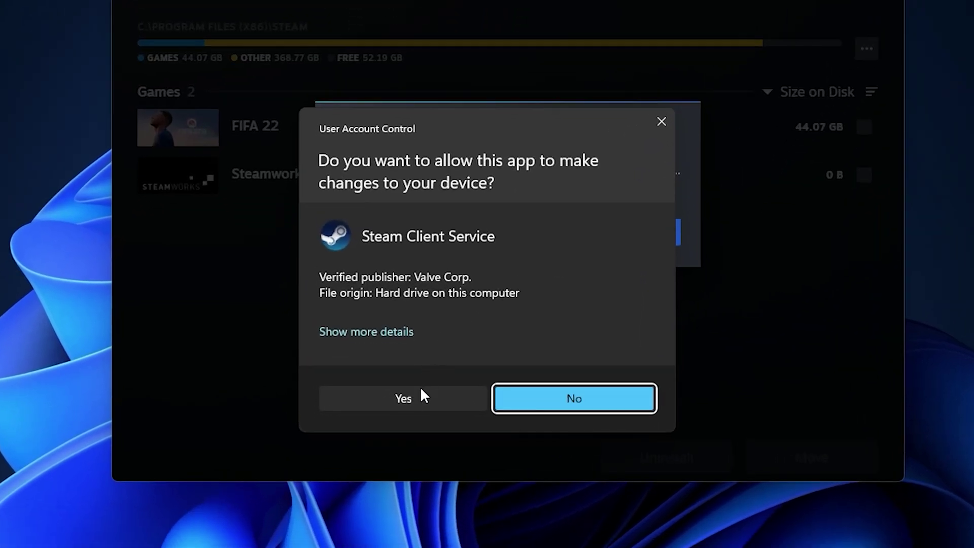
pyautogui.click(418, 396)
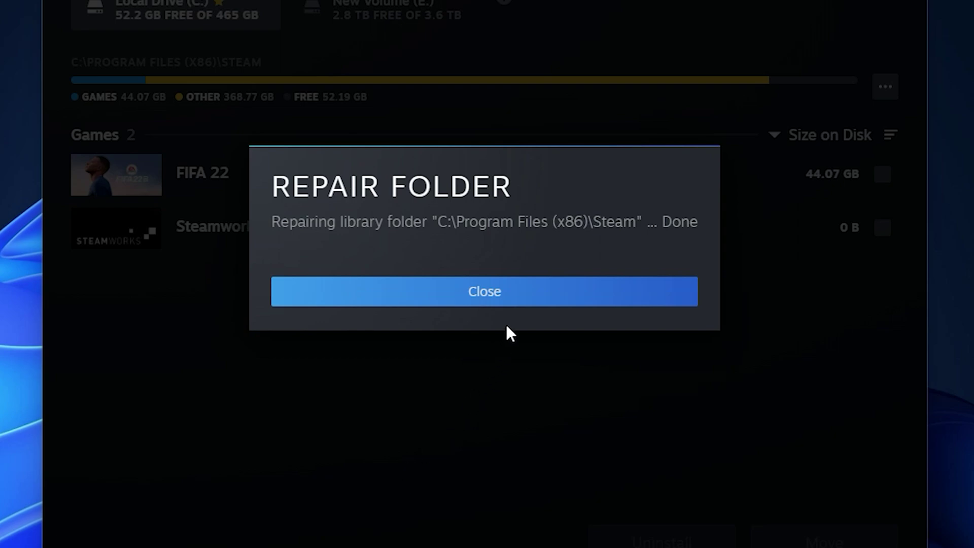
pyautogui.click(521, 301)
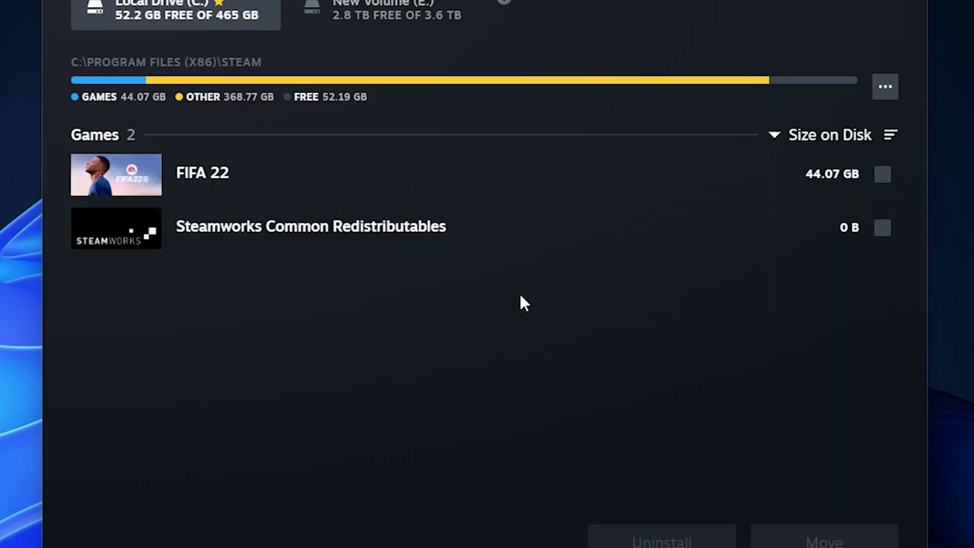